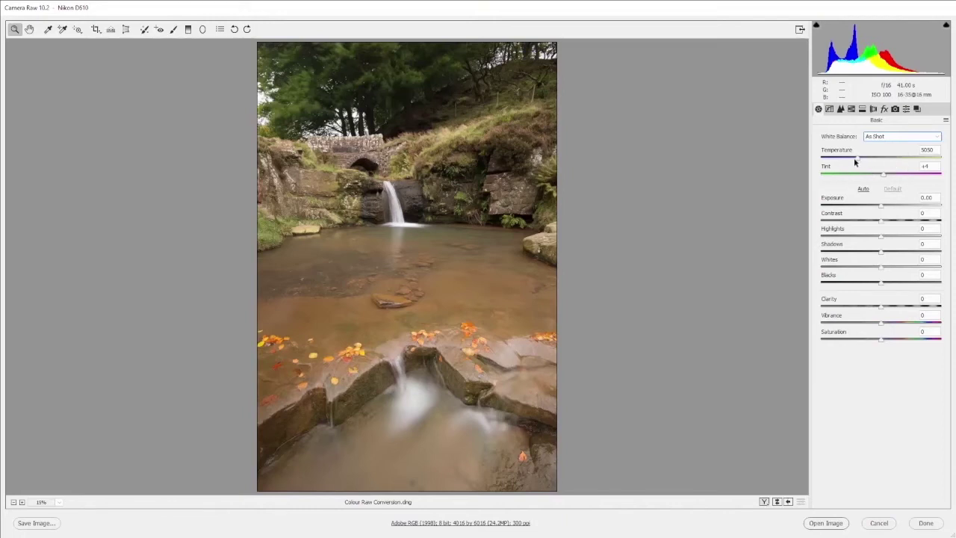
- Try cooler and warmer temperatures, then zoom and pan in on the stone bridge
mouse_move(858, 159)
left_mouse_down()
mouse_move(846, 162)
mouse_move(909, 165)
left_mouse_up()
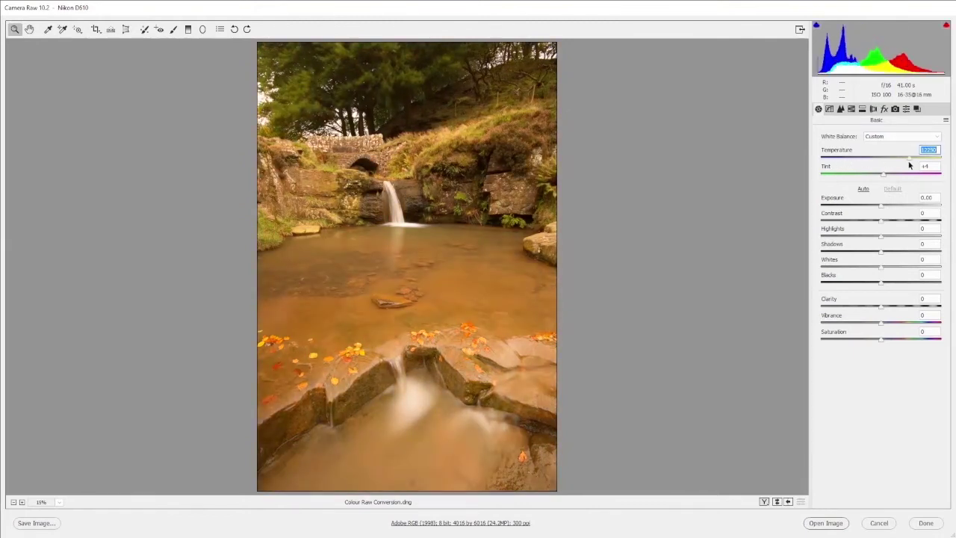
mouse_move(908, 165)
left_mouse_down()
mouse_move(918, 165)
mouse_move(841, 164)
mouse_move(858, 163)
left_mouse_up()
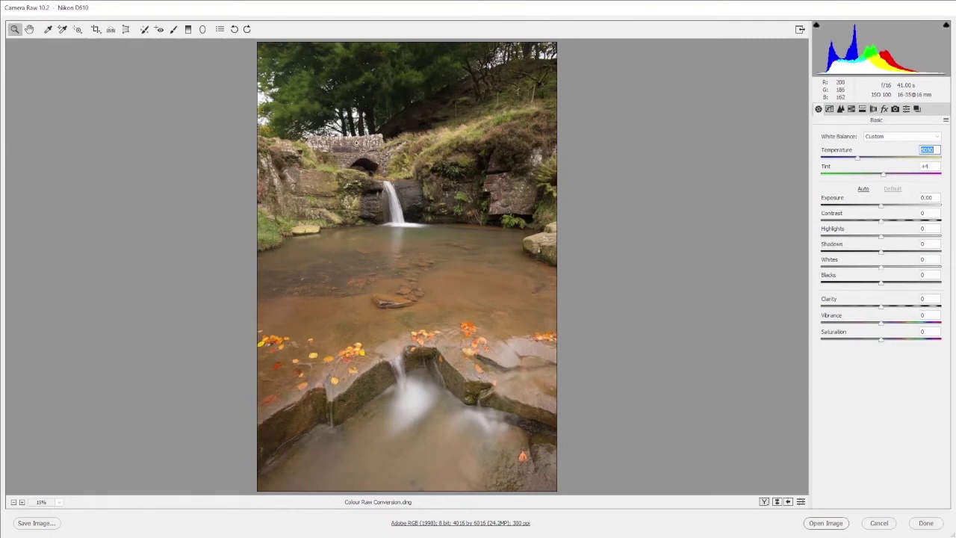
left_click(354, 184)
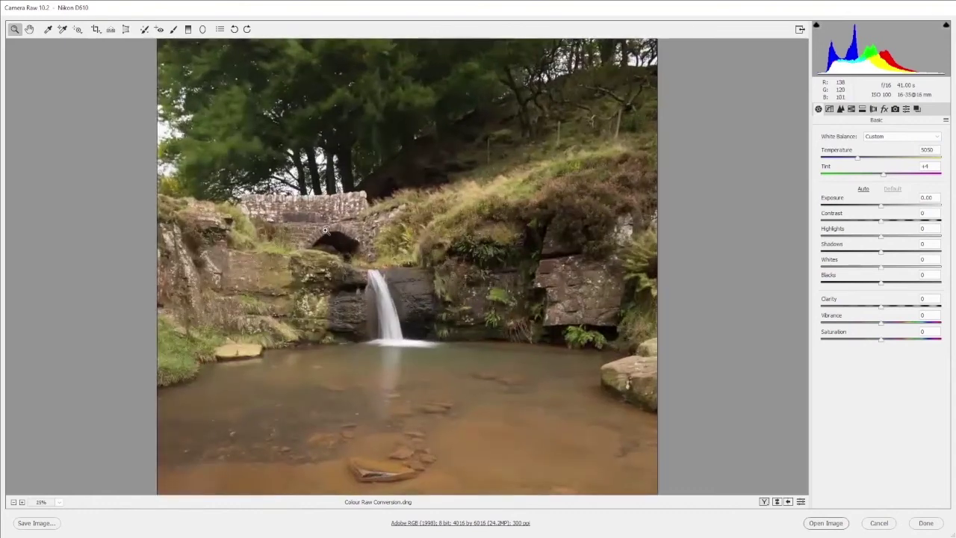
left_click(330, 238)
left_click(313, 260)
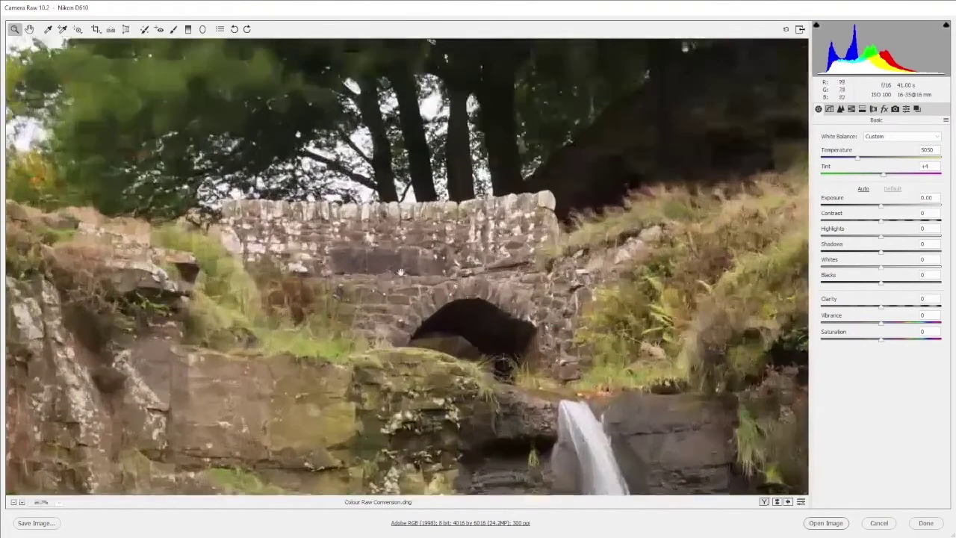
left_click_drag(314, 260, 394, 173)
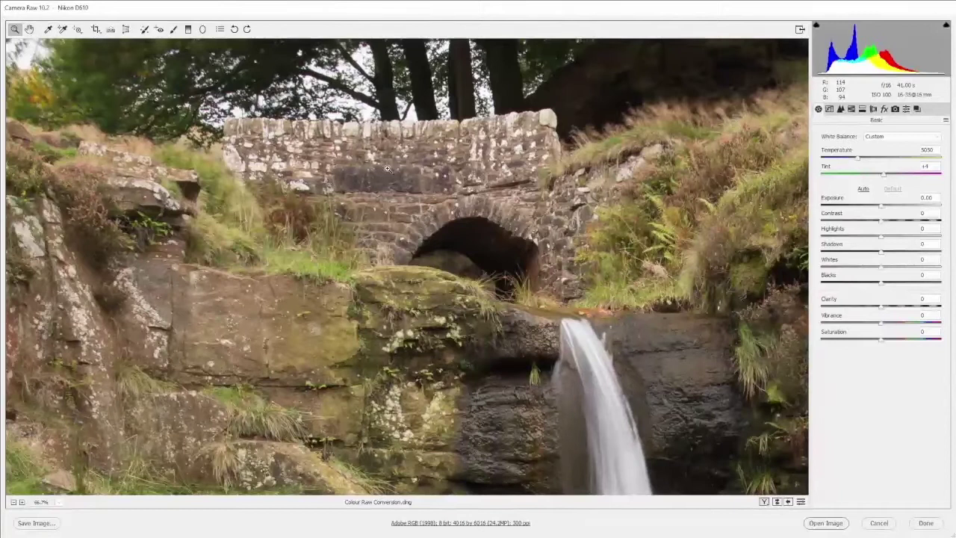
- Sample white balance from the grey bridge stonework (4350, -4) and fit the photo to view
left_click(48, 30)
left_click(389, 177)
left_click(29, 29)
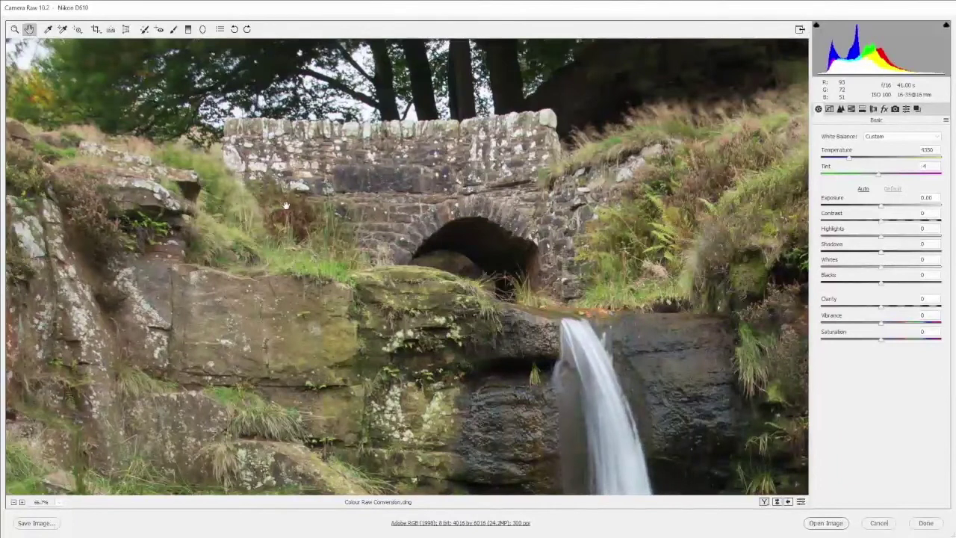
key("ctrl+0")
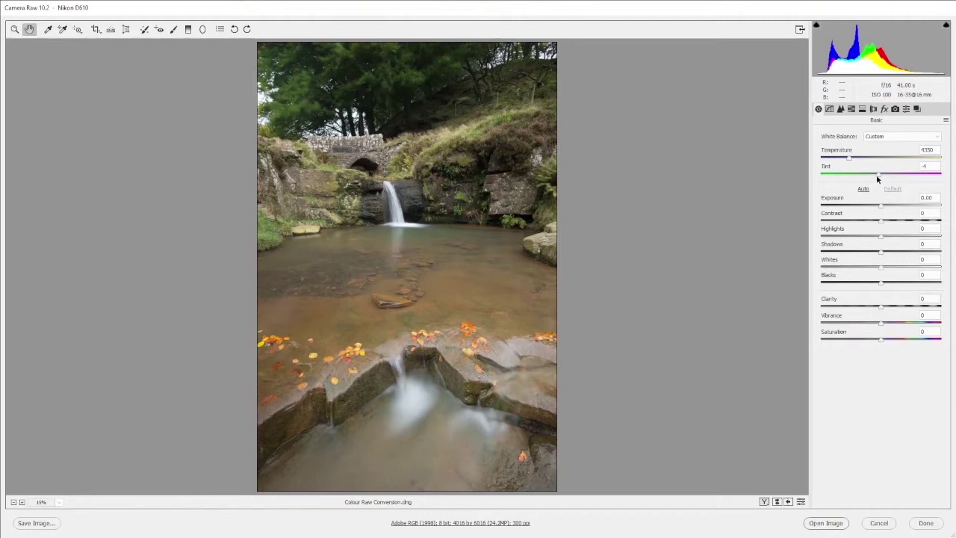
- Reset white balance to As Shot and lower Temperature to 4300
left_click(906, 137)
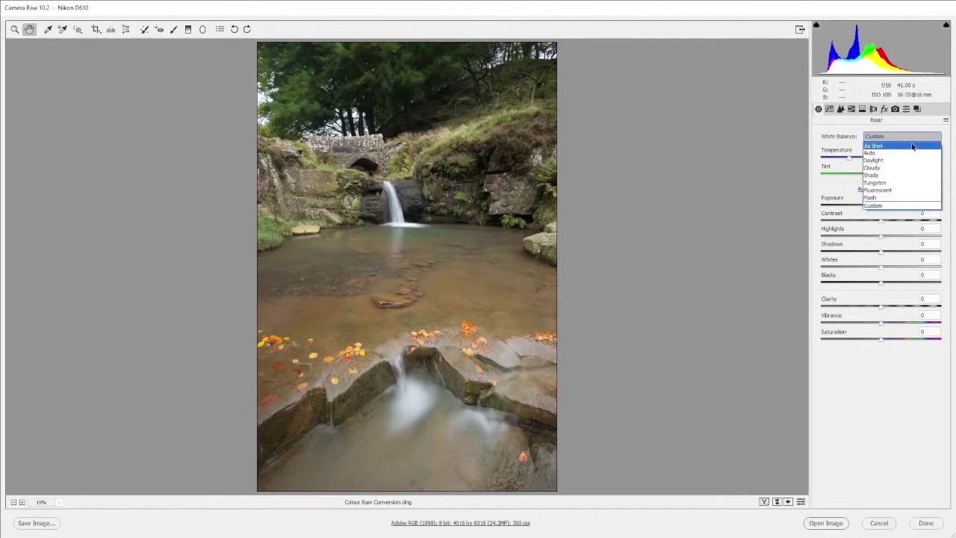
left_click(912, 142)
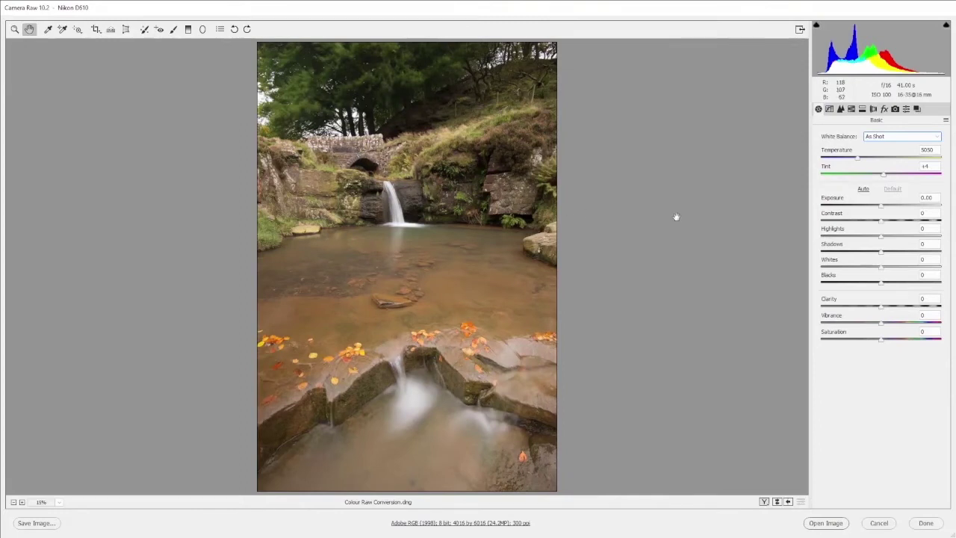
left_click_drag(860, 160, 848, 160)
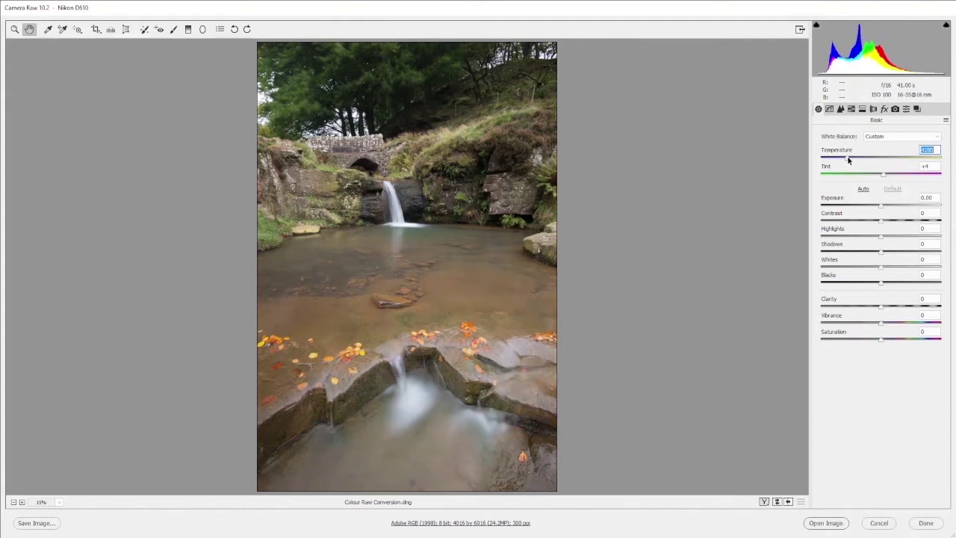
left_click_drag(848, 160, 850, 161)
left_click_drag(849, 159, 850, 160)
- Raise Tint toward magenta to +8
key("Tab")
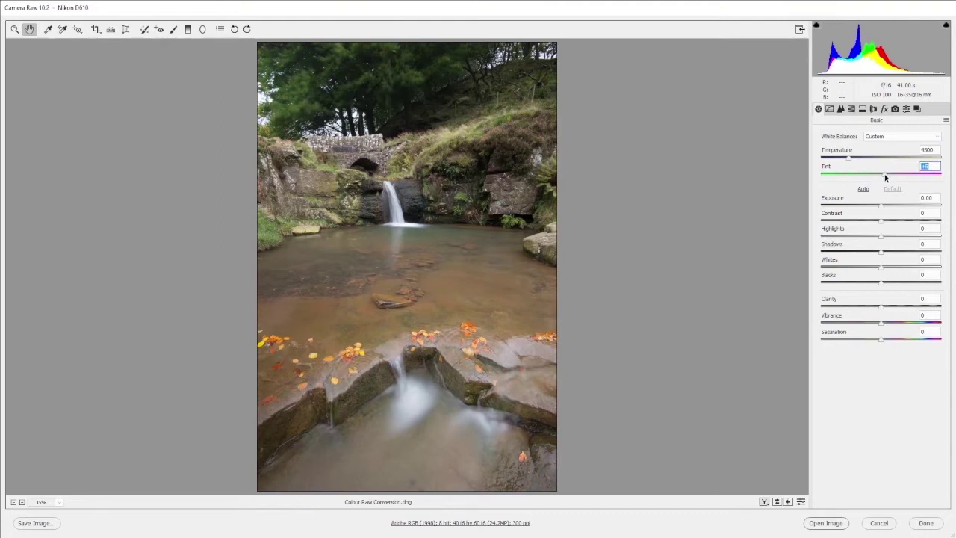
left_click_drag(885, 176, 889, 177)
left_click_drag(887, 174, 887, 174)
left_click(15, 30)
left_click(438, 210)
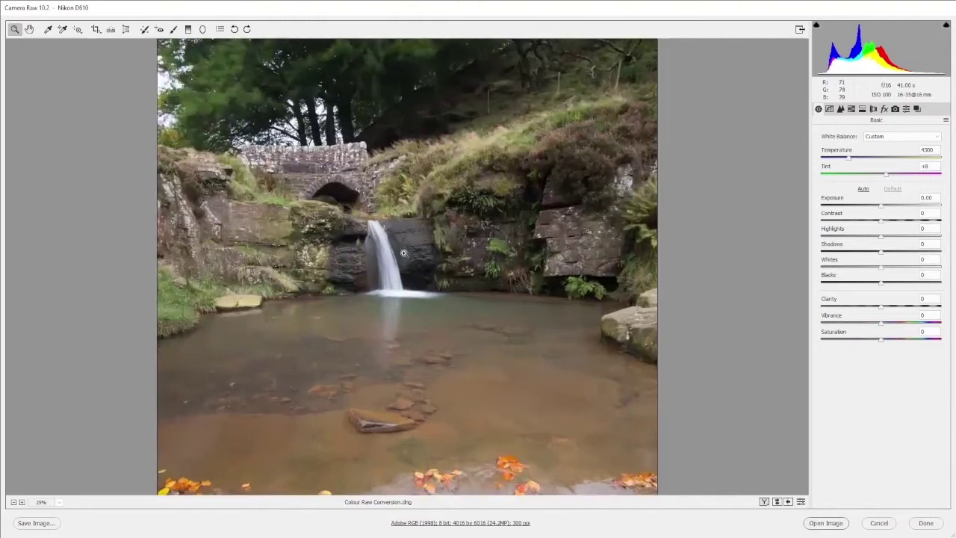
left_click(403, 253)
mouse_move(379, 205)
left_mouse_down()
mouse_move(486, 331)
mouse_move(491, 214)
left_mouse_up()
left_click_drag(480, 317, 475, 192)
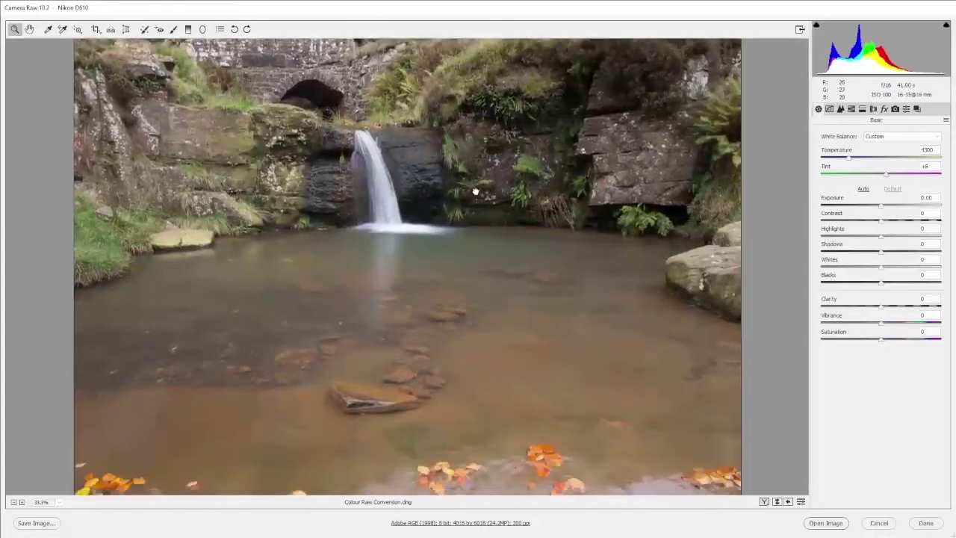
left_click_drag(463, 316, 453, 187)
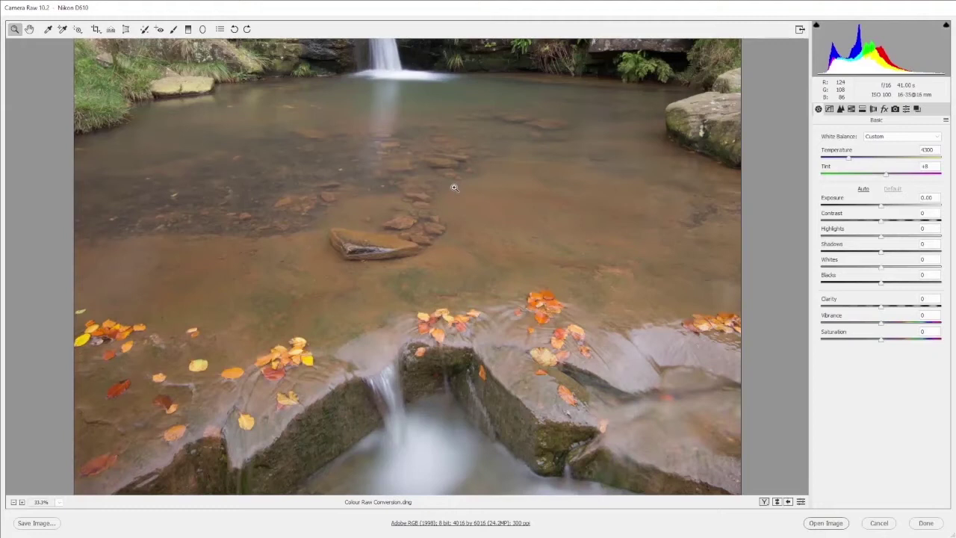
key("ctrl+0")
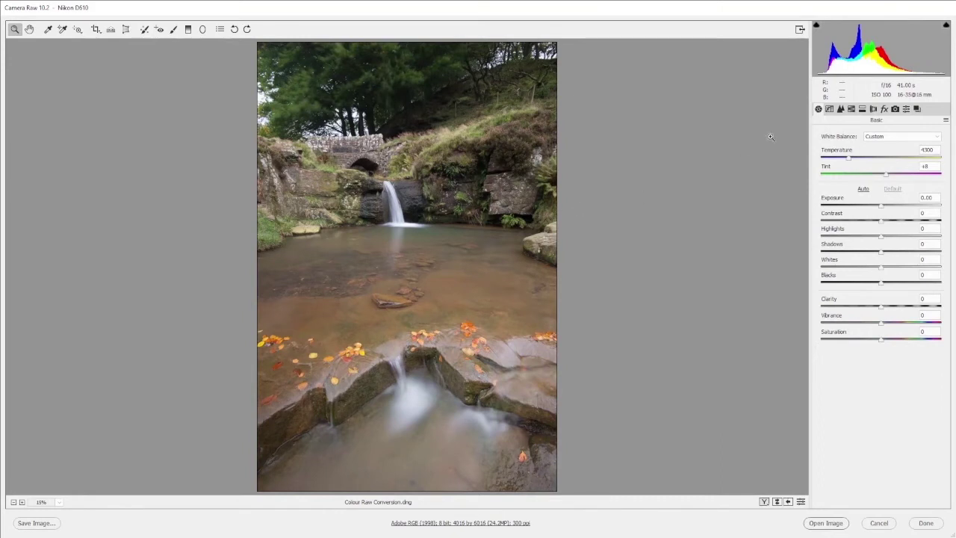
- Apply the Medium Contrast point curve, then return to the Basic panel
left_click(829, 109)
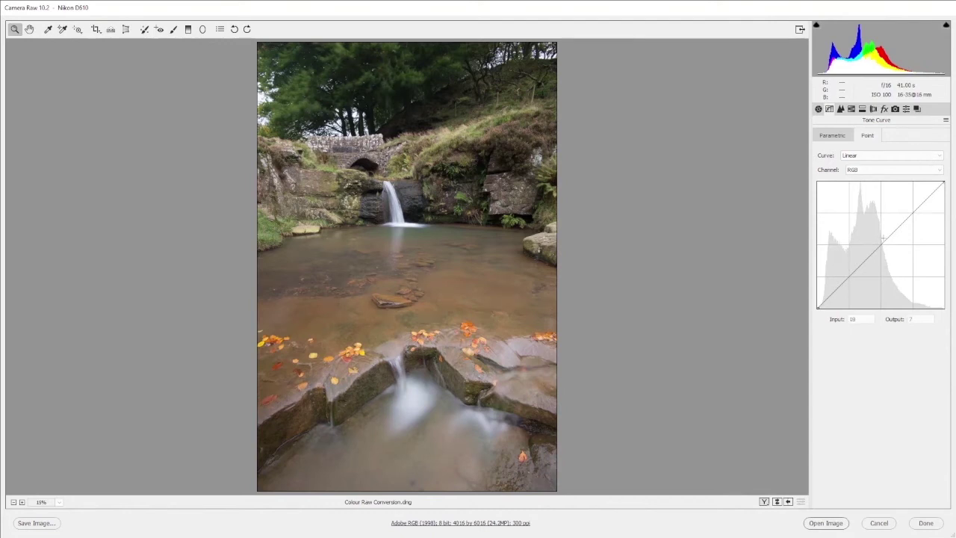
left_click(932, 156)
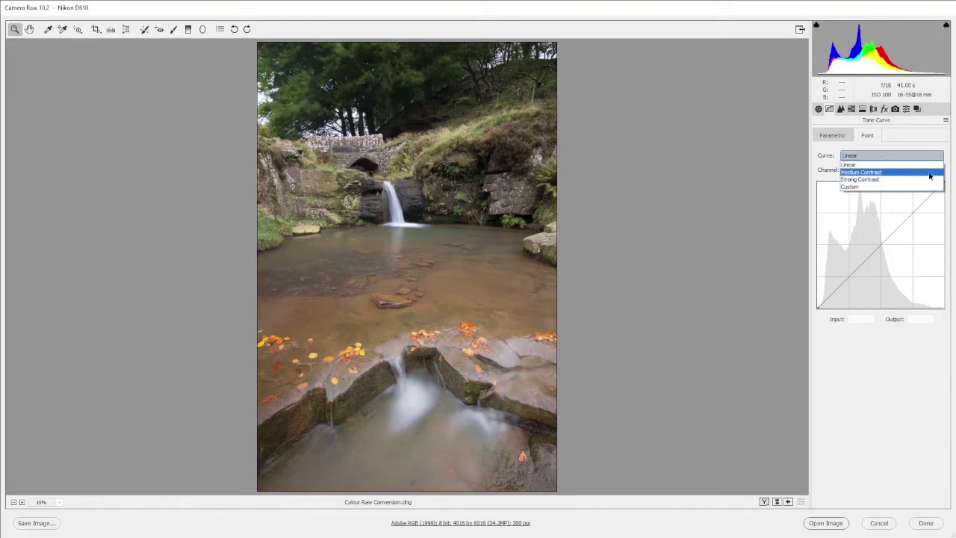
left_click(929, 173)
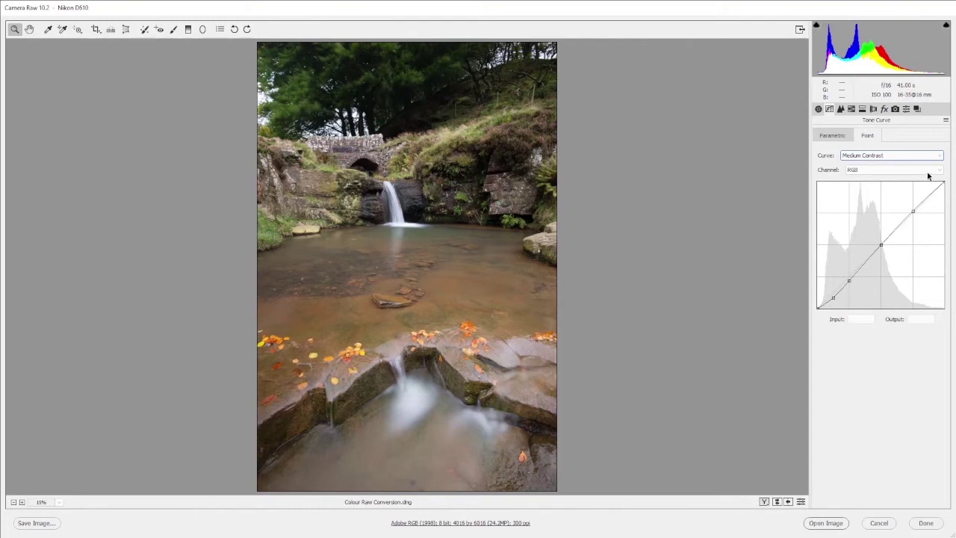
left_click(818, 109)
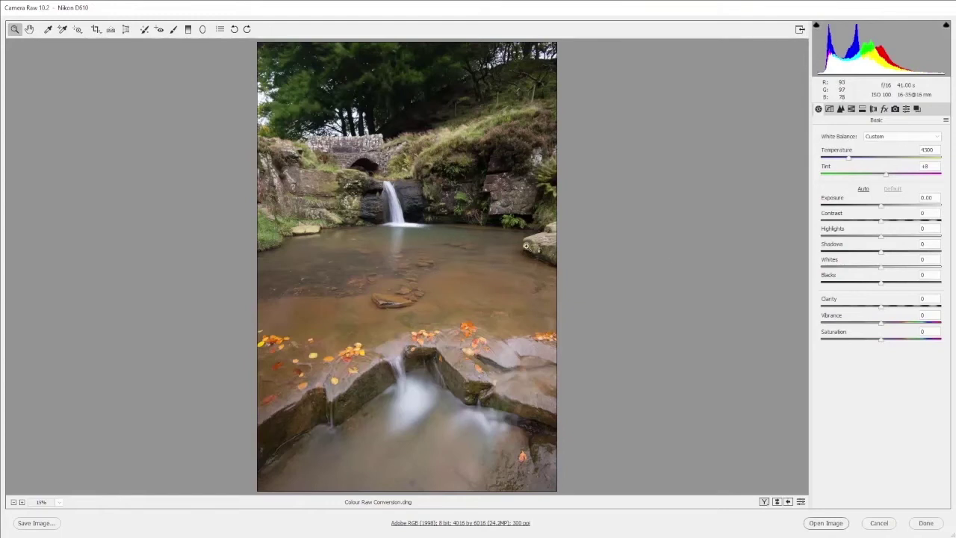
- Lower Highlights to -31 with clipping preview, checking the waterfall up close
key("alt")
left_click(880, 239, "alt")
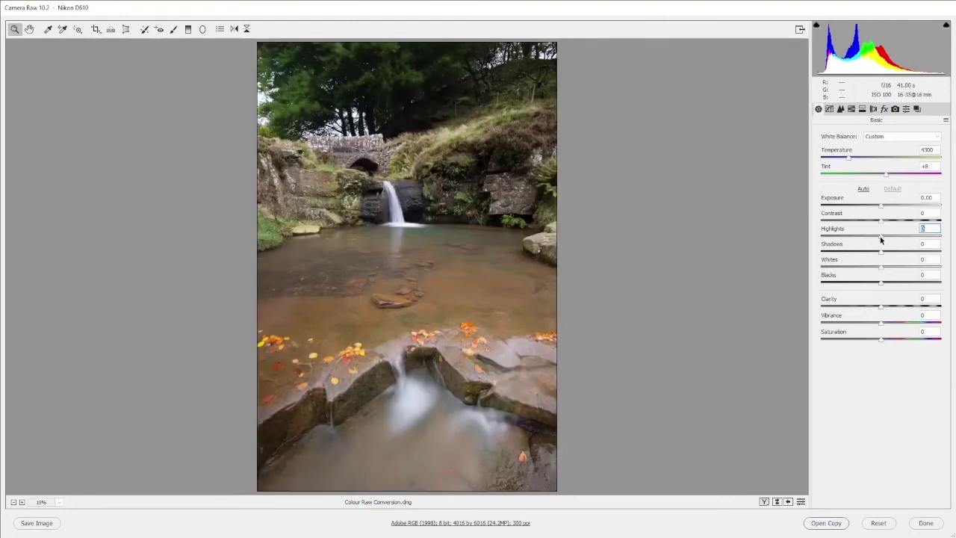
left_click_drag(880, 239, 871, 239)
left_click_drag(868, 235, 862, 238)
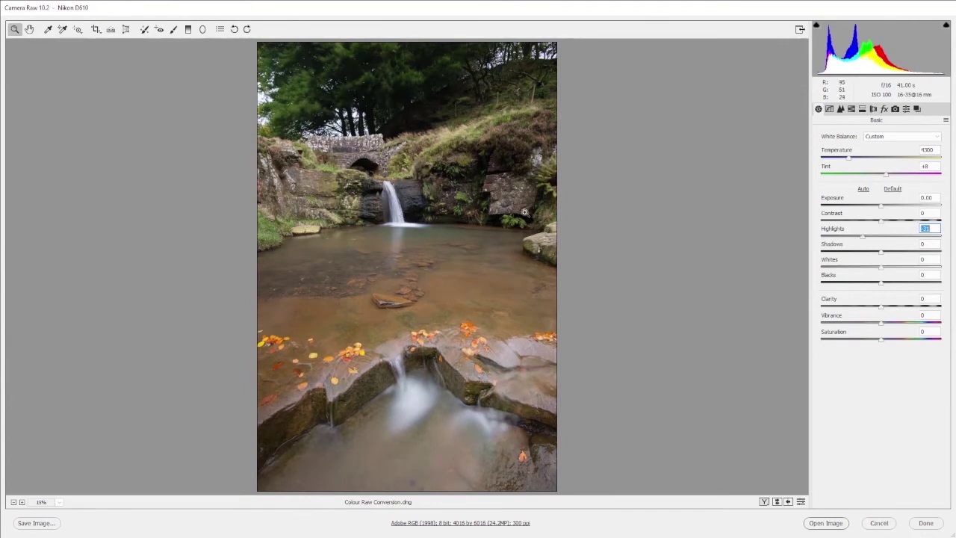
left_click(394, 203)
left_click(394, 273)
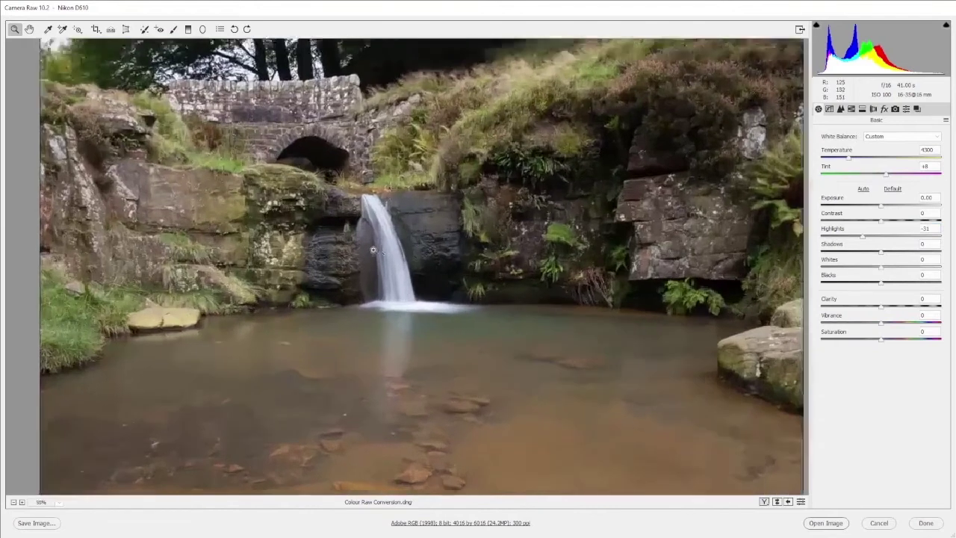
left_click(394, 273)
mouse_move(862, 237)
left_mouse_down()
mouse_move(880, 237)
mouse_move(864, 237)
left_mouse_up()
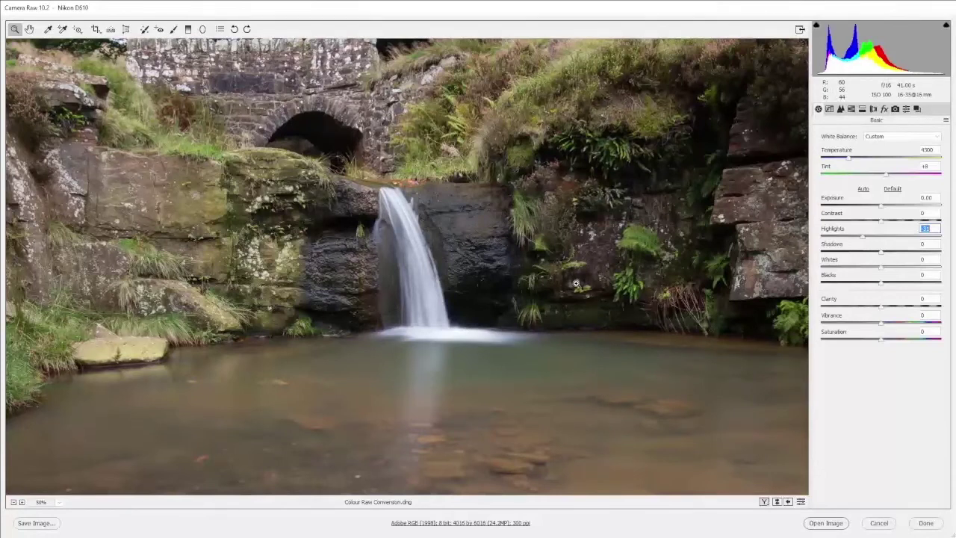
left_click(575, 284, "alt")
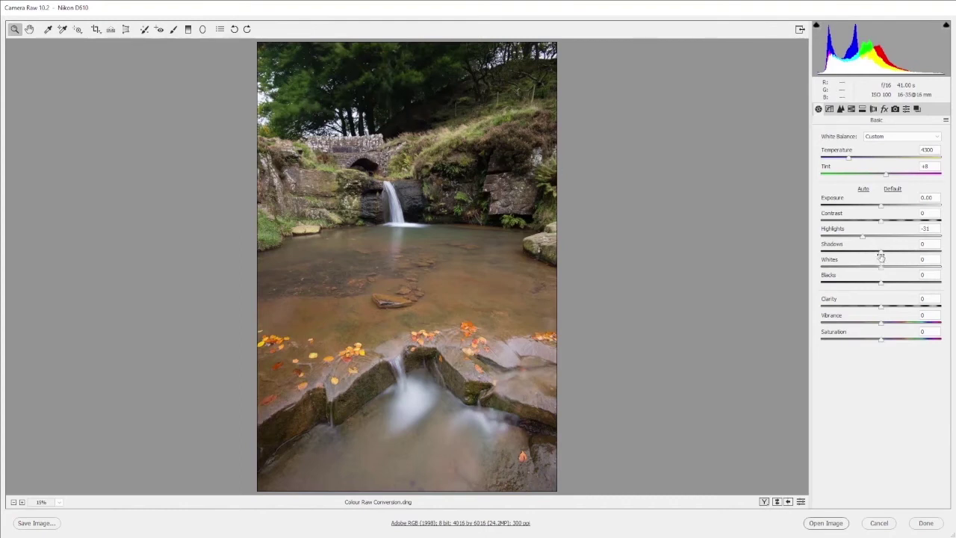
- Raise Shadows to +60 to open up the dark rocks and trees
left_click_drag(881, 257, 916, 259)
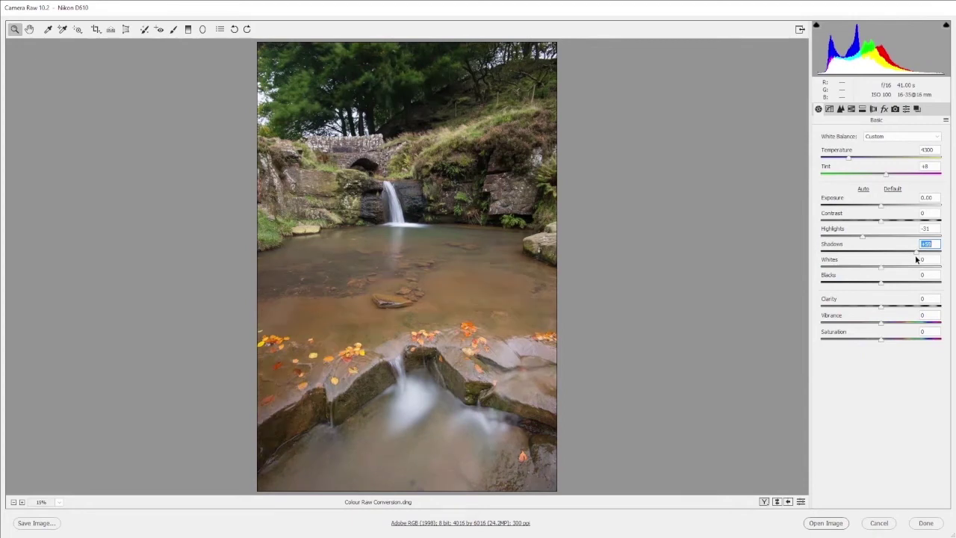
left_click_drag(917, 259, 920, 259)
- Set Whites to +16 and Blacks to -14 without clipping, and add Clarity +8
left_click_drag(880, 272, 891, 273)
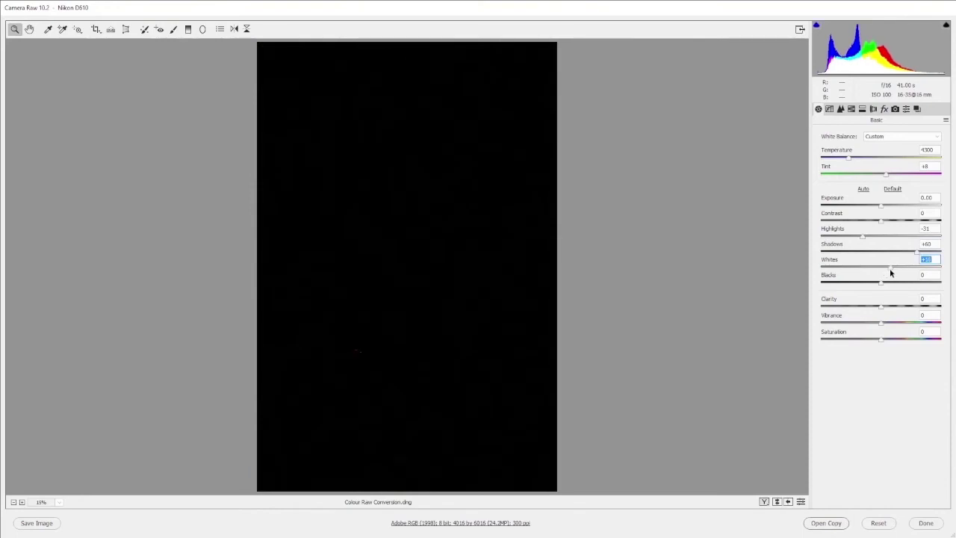
left_click_drag(890, 273, 901, 271)
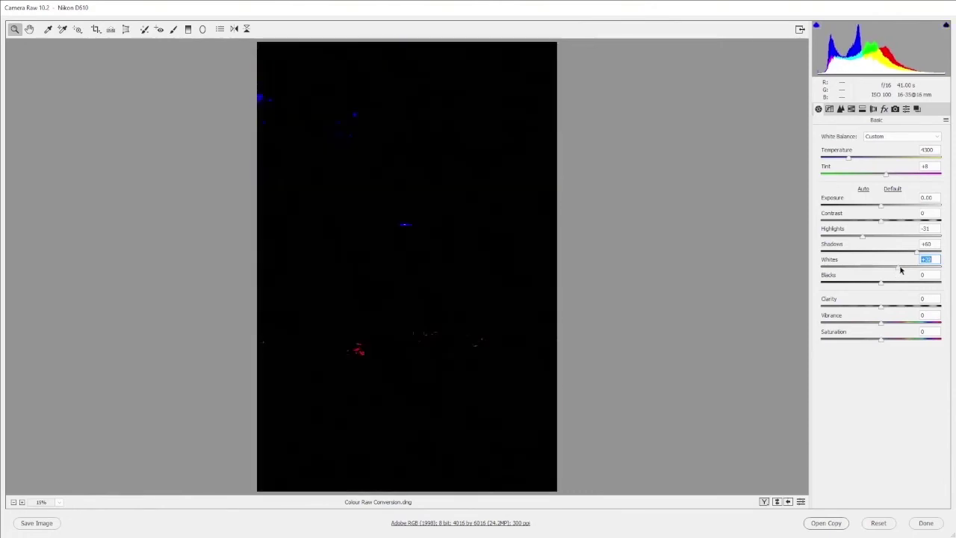
key("Down")
key("Down")
key("Down")
left_click_drag(900, 270, 893, 273)
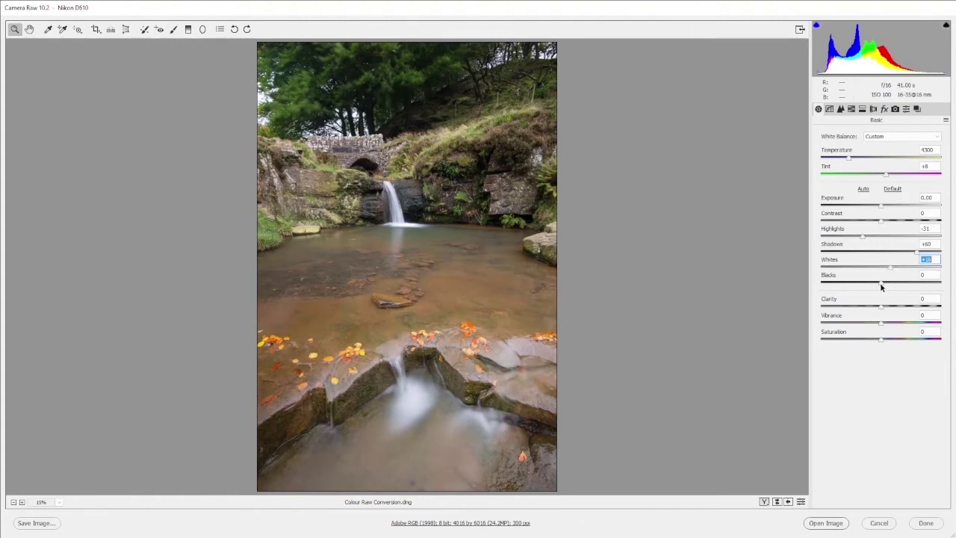
left_click_drag(880, 286, 872, 283)
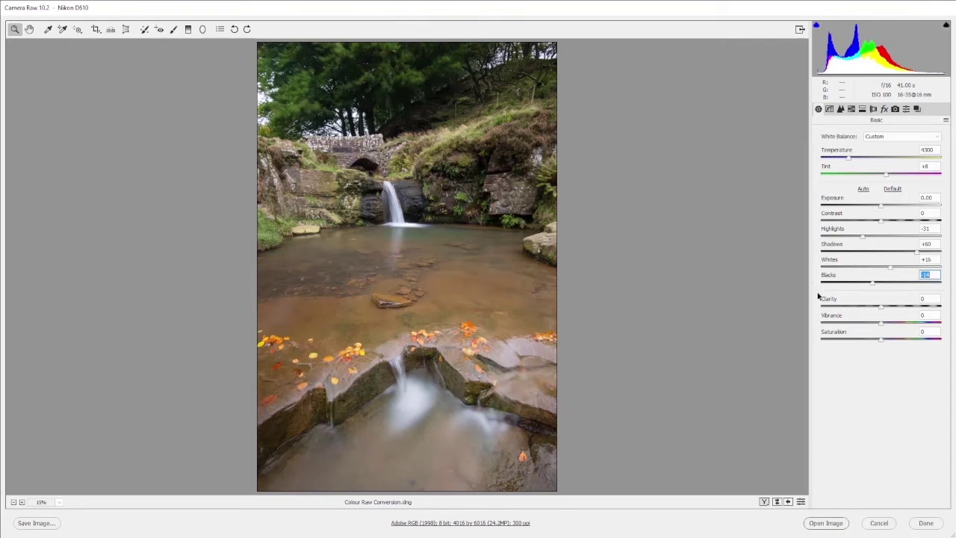
left_click_drag(879, 311, 889, 315)
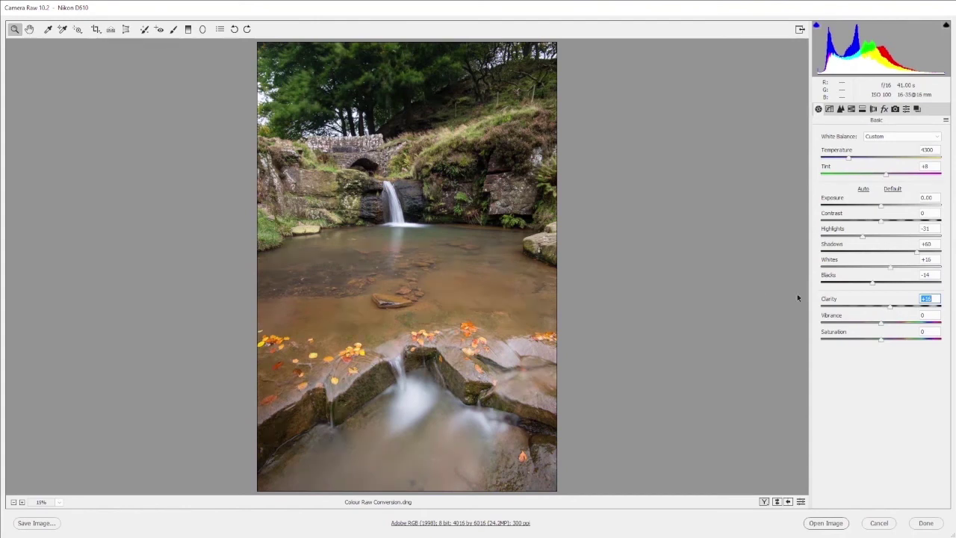
left_click(424, 203)
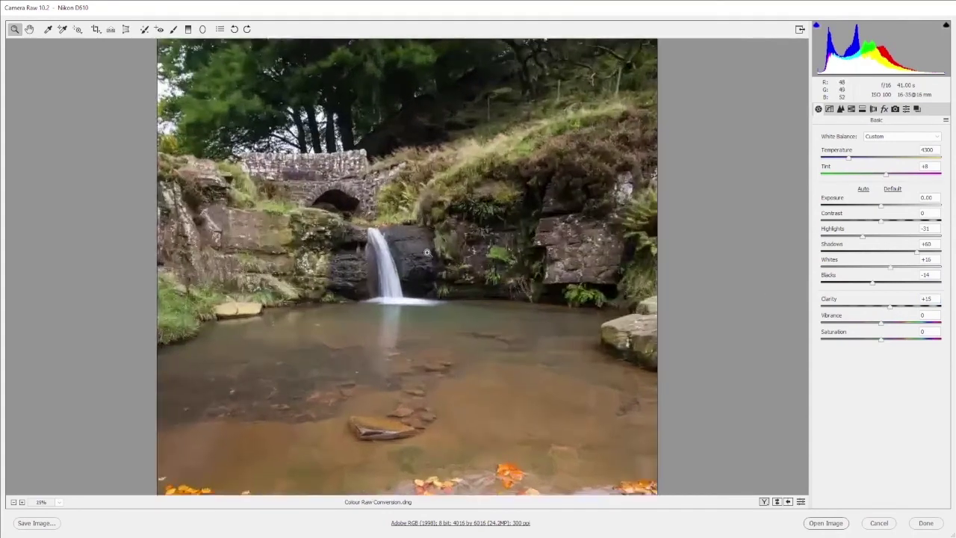
left_click(426, 224)
left_click(440, 254)
left_click(455, 277)
scroll(455, 276, "down", 5)
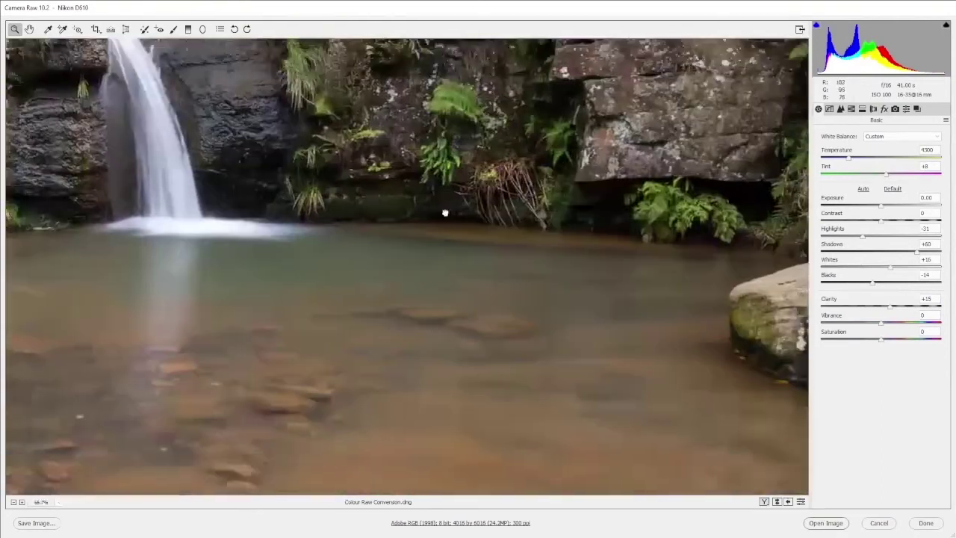
scroll(446, 214, "down", 5)
scroll(460, 391, "down", 5)
scroll(512, 246, "down", 5)
scroll(588, 245, "left", 3)
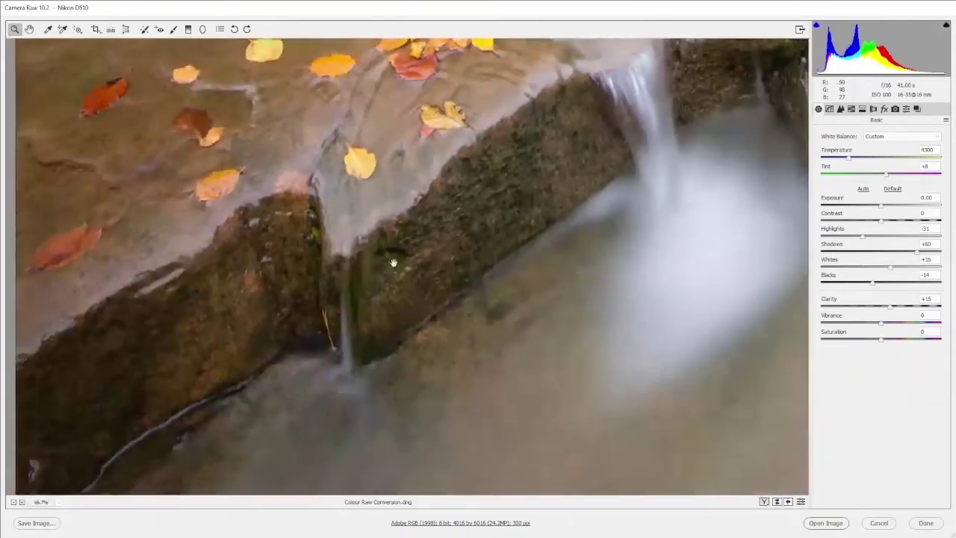
scroll(408, 284, "up", 1)
scroll(568, 181, "up", 5)
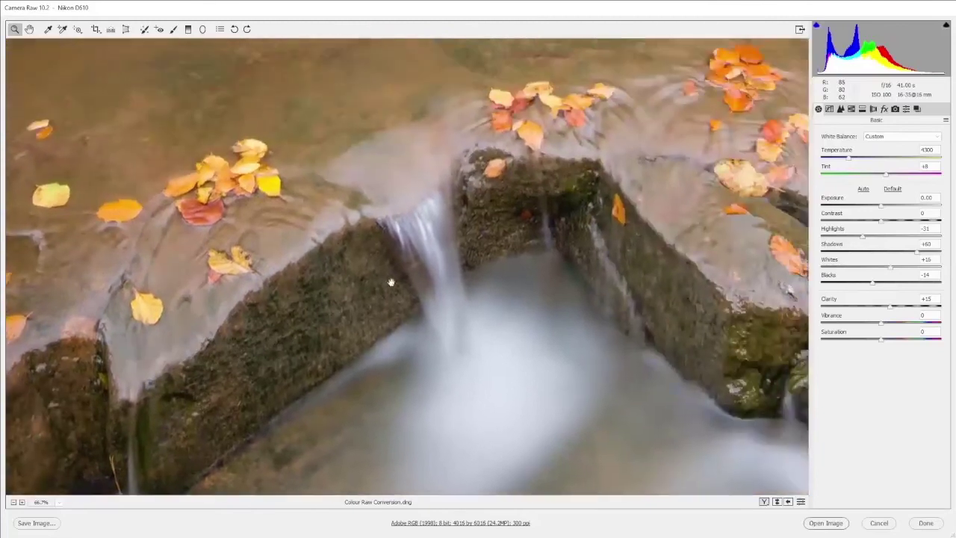
scroll(391, 279, "up", 2)
scroll(525, 307, "up", 3)
scroll(542, 316, "up", 3)
scroll(587, 377, "up", 5)
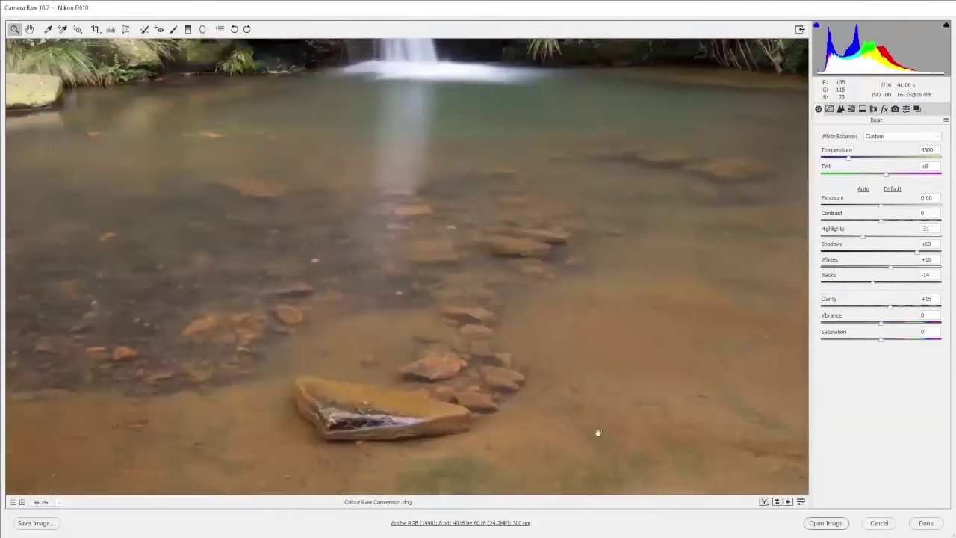
scroll(586, 431, "up", 4)
scroll(590, 385, "up", 3)
scroll(534, 302, "up", 2)
key("ctrl+minus")
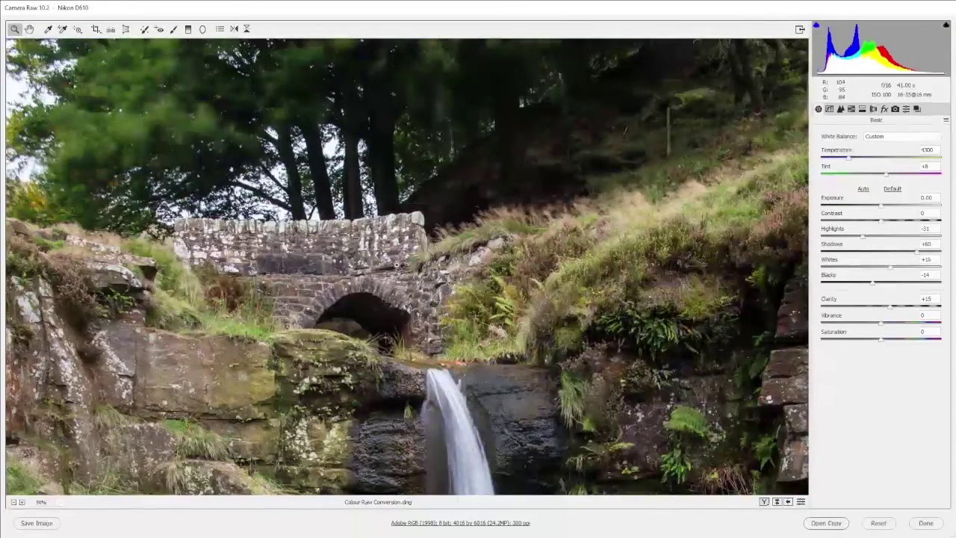
key("ctrl+minus")
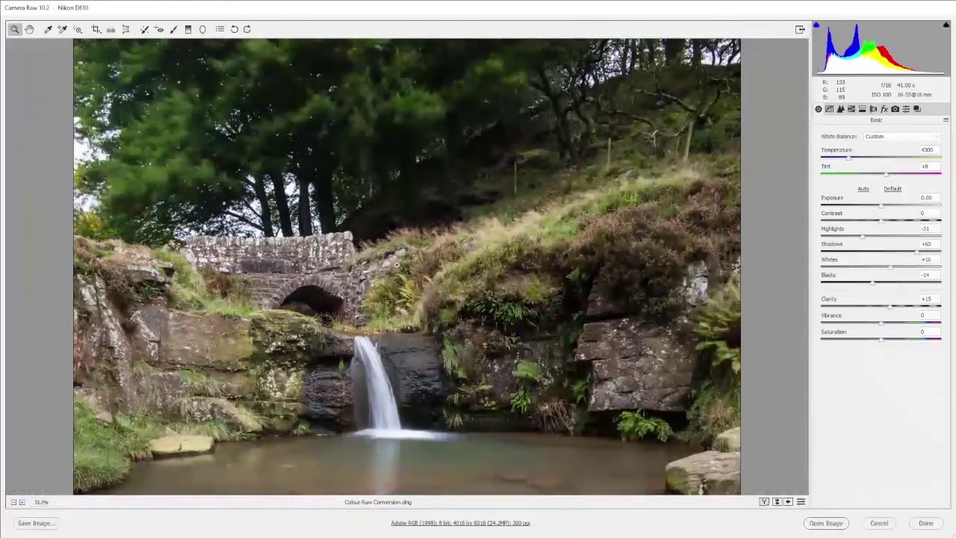
key("ctrl+0")
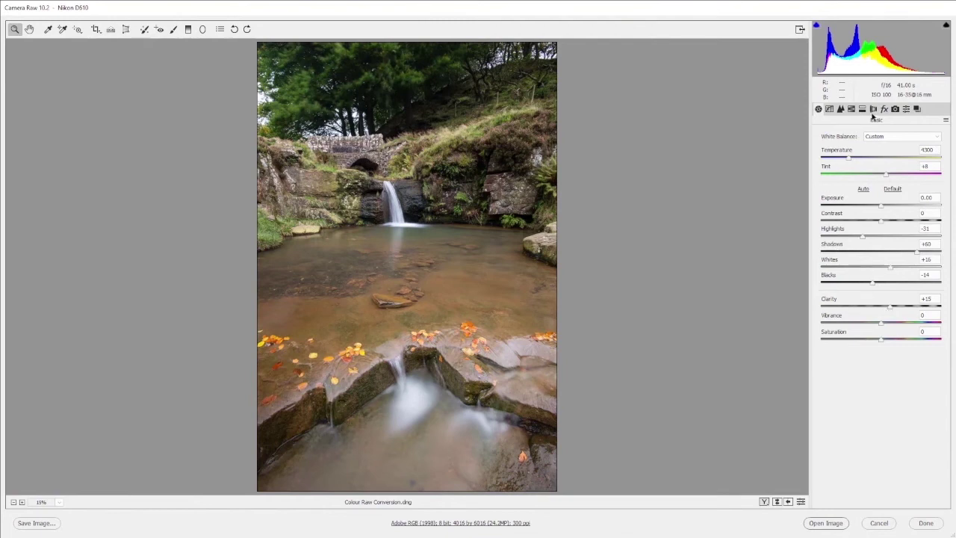
- Enable chromatic aberration removal and the Nikon 16-35mm lens profile correction
left_click(874, 109)
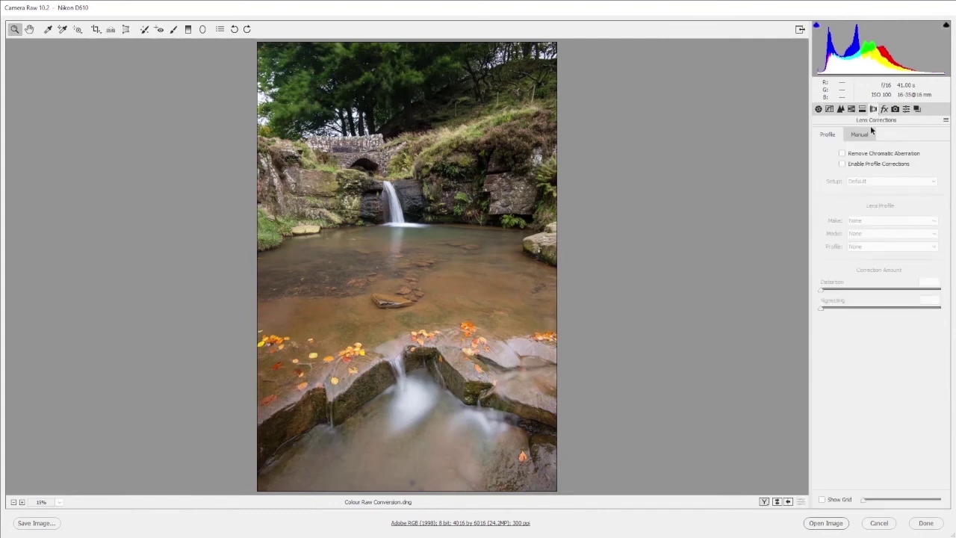
left_click(842, 154)
left_click(842, 164)
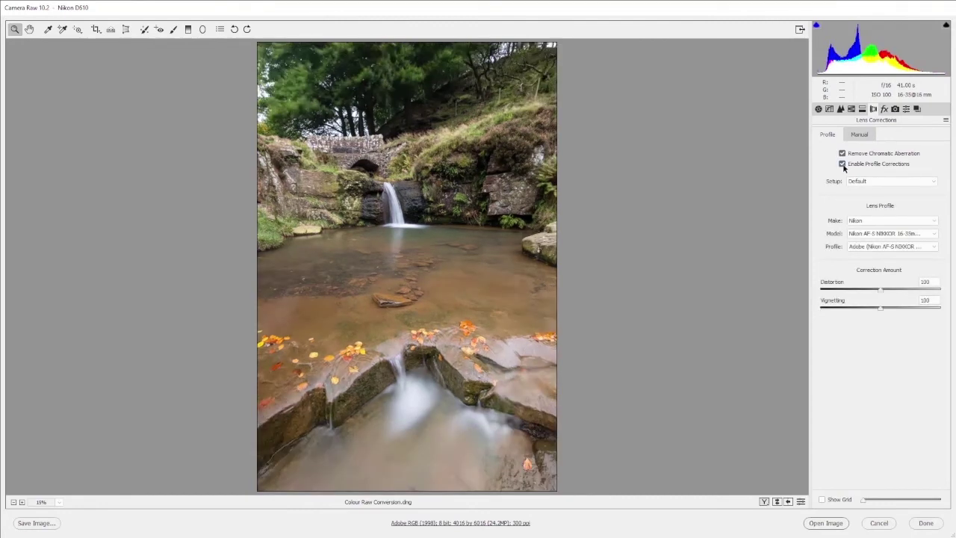
left_click(842, 164)
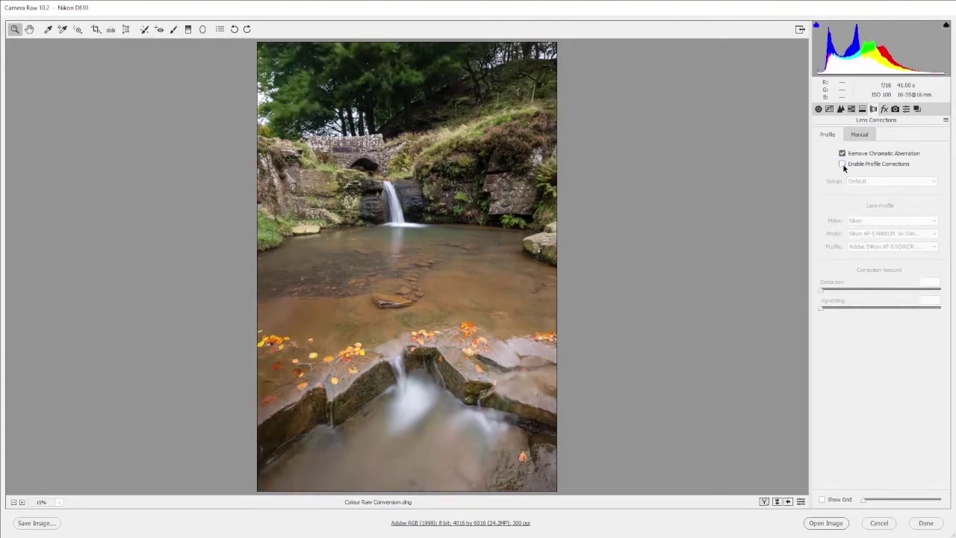
left_click(842, 164)
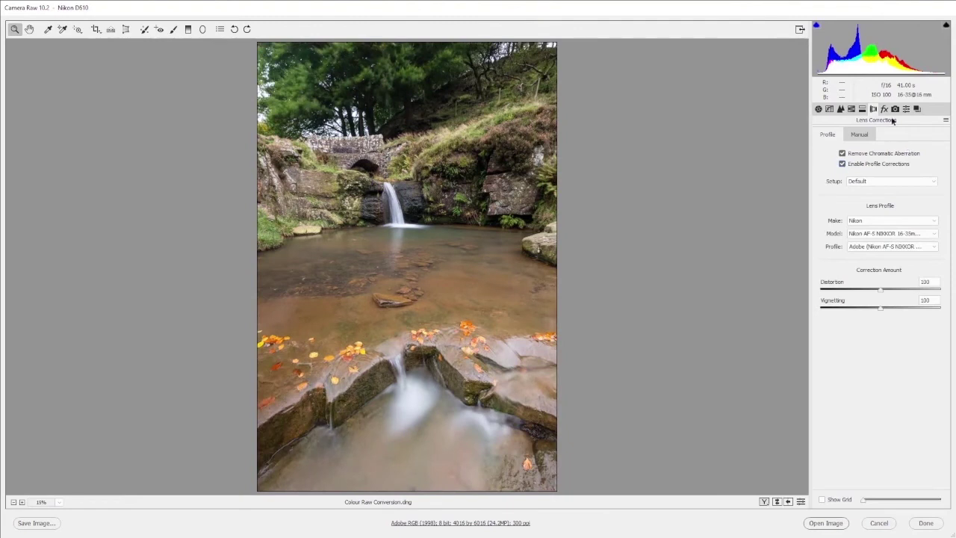
left_click(884, 109)
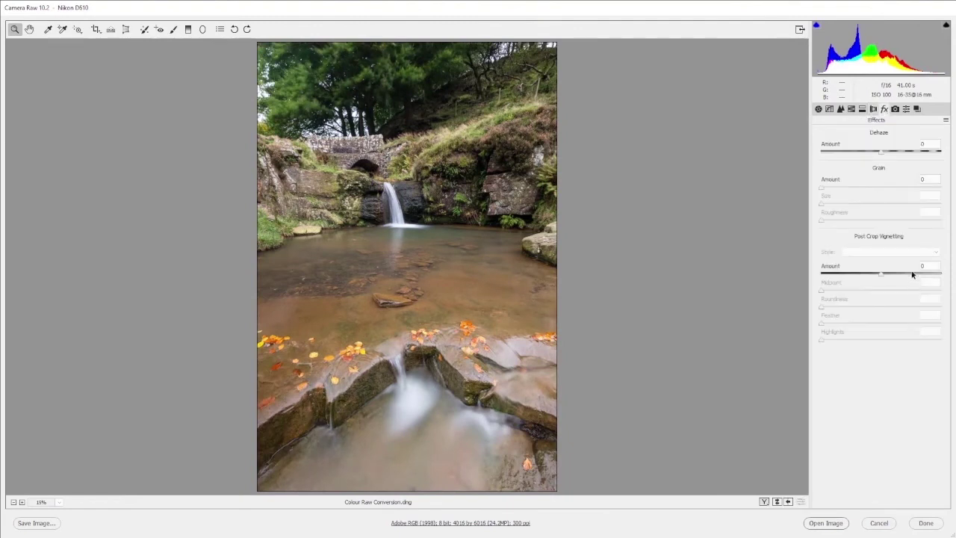
- Raise Dehaze slightly above zero, then return to the Basic panel
left_click_drag(881, 151, 893, 160)
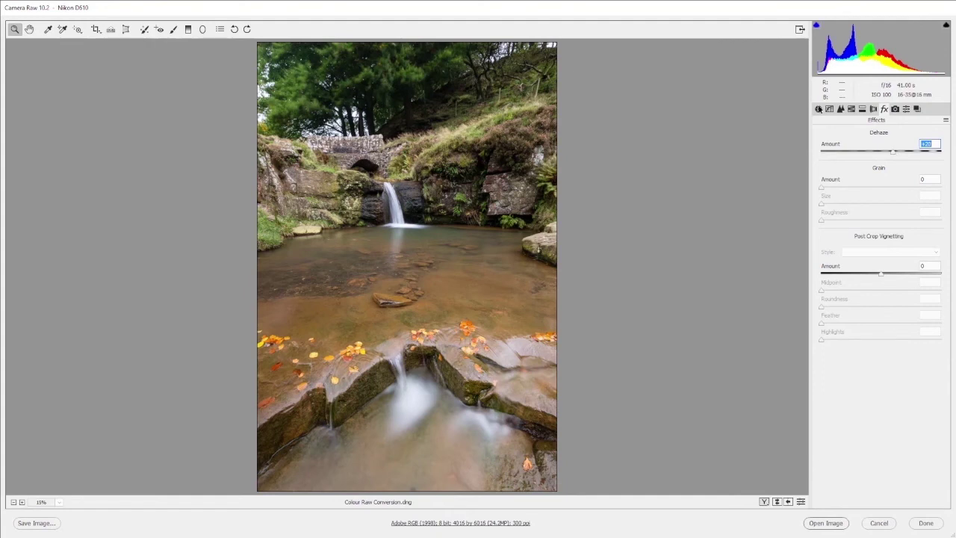
left_click(818, 109)
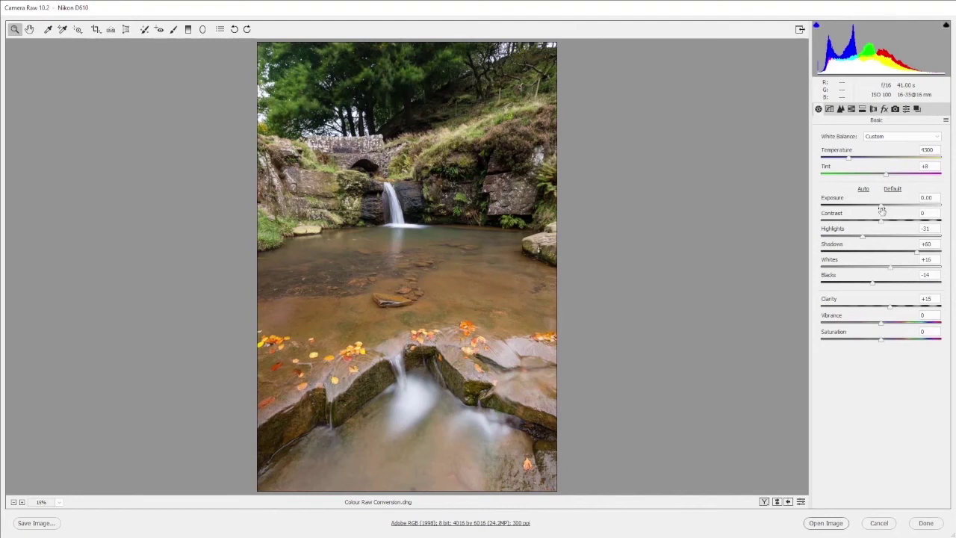
- Set Exposure to +0.35 and select the Radial Filter tool
left_click_drag(882, 210, 885, 210)
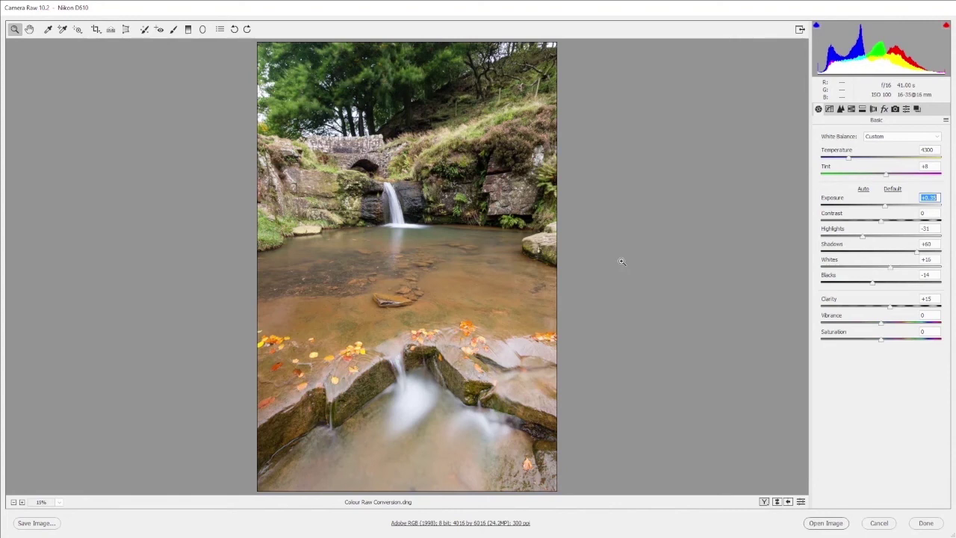
left_click(202, 29)
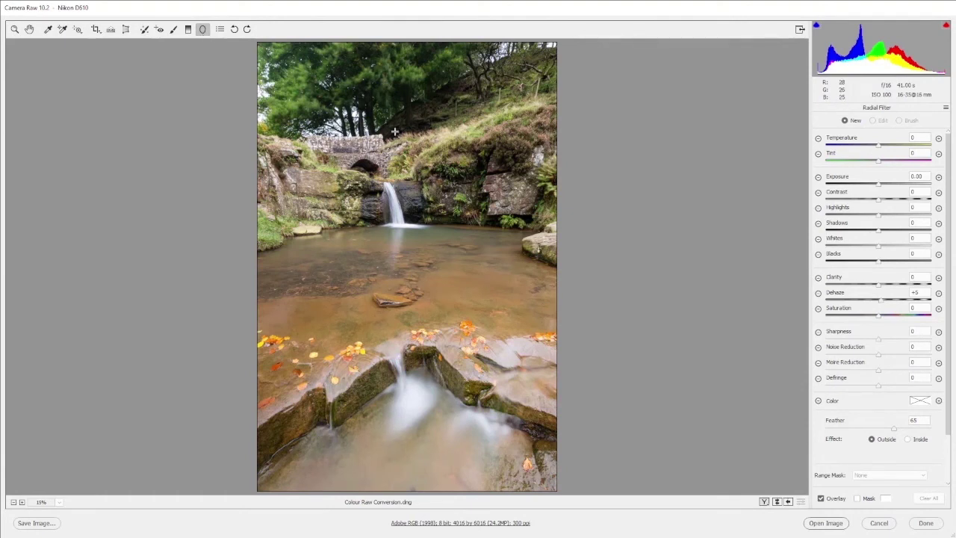
- Draw a tall radial ellipse and centre it over the waterfall, pool and cascade
left_click(309, 92)
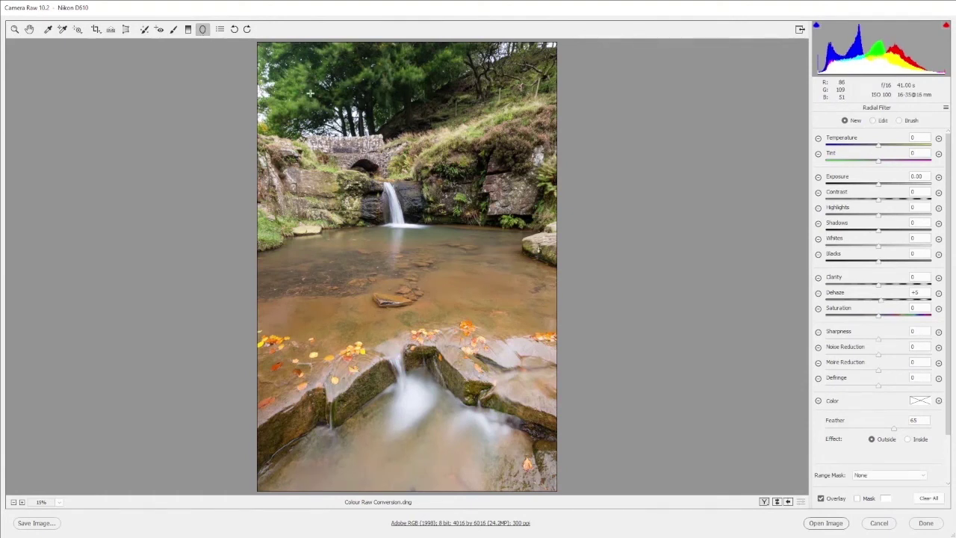
left_click_drag(309, 92, 351, 205)
left_click_drag(387, 243, 395, 249)
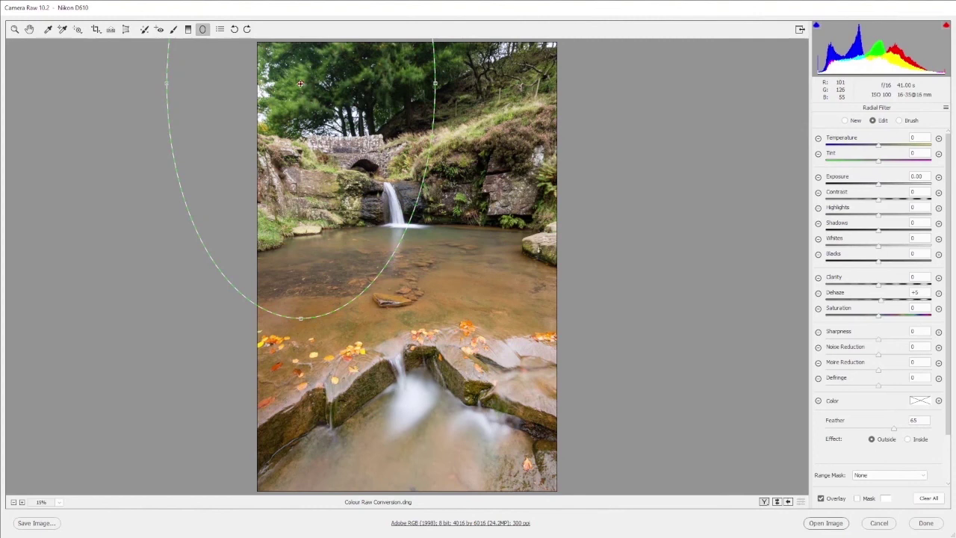
mouse_move(299, 84)
left_mouse_down()
mouse_move(408, 233)
mouse_move(401, 223)
mouse_move(406, 259)
left_mouse_up()
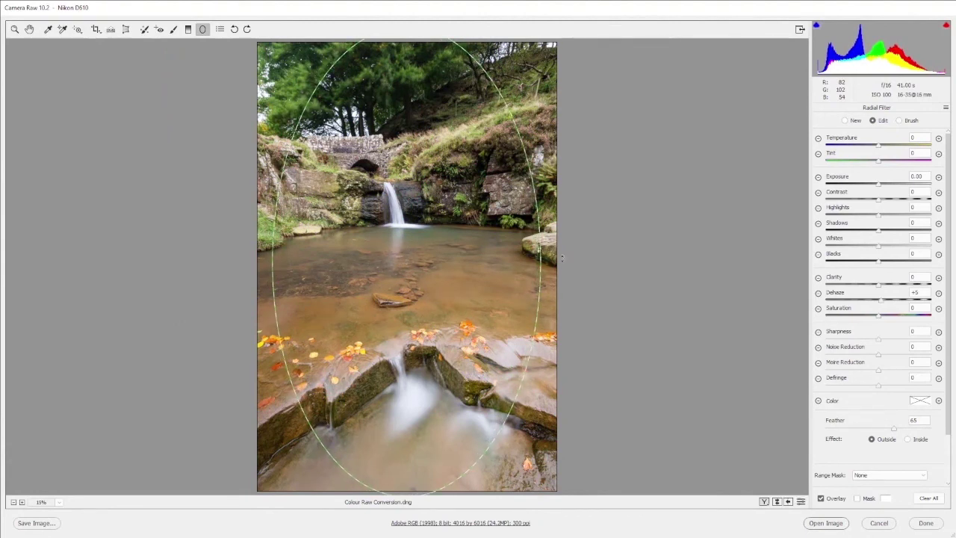
left_click_drag(412, 263, 406, 235)
left_click_drag(406, 467, 403, 446)
left_click_drag(405, 233, 407, 261)
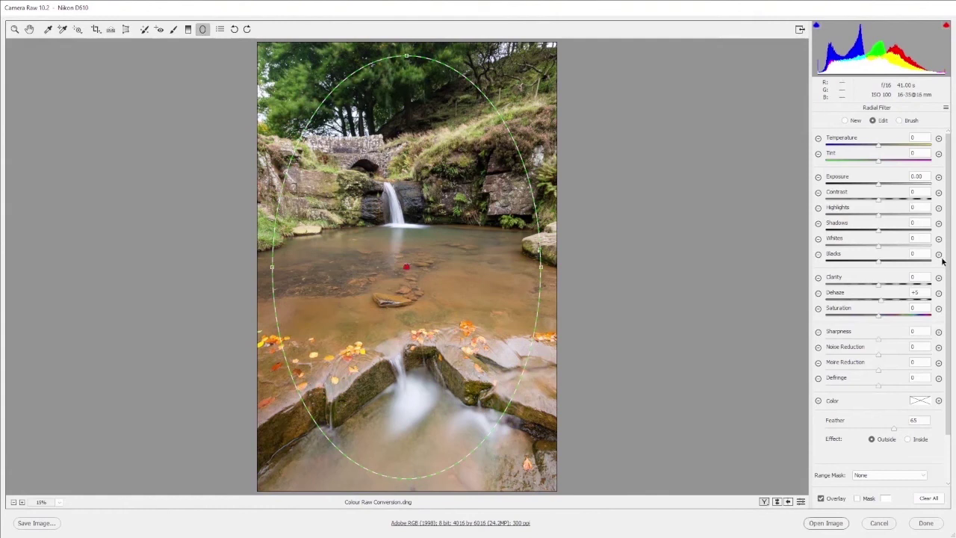
- Zero the radial filter's Dehaze, set Feather to 50 and Exposure to -0.85
left_click(915, 292)
left_click(917, 420)
type("50")
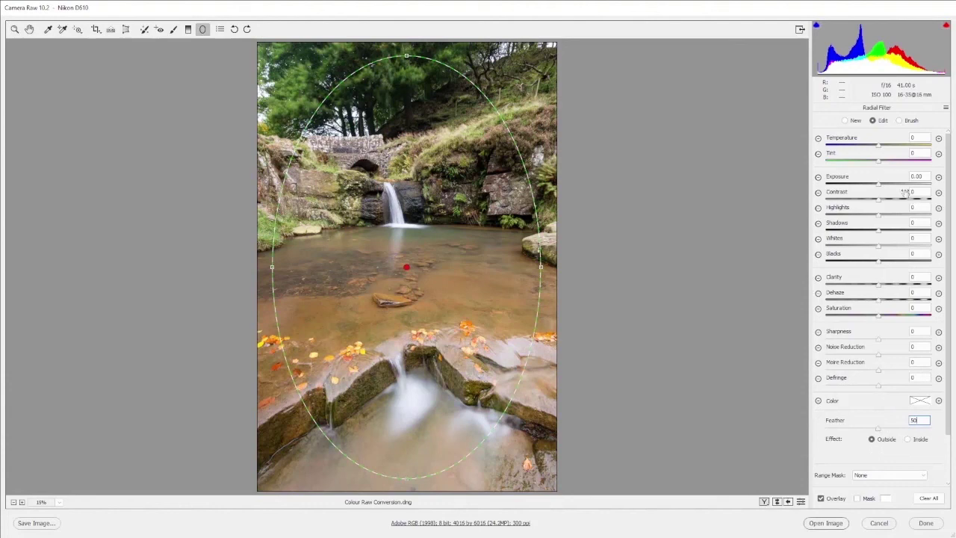
left_click_drag(876, 186, 868, 187)
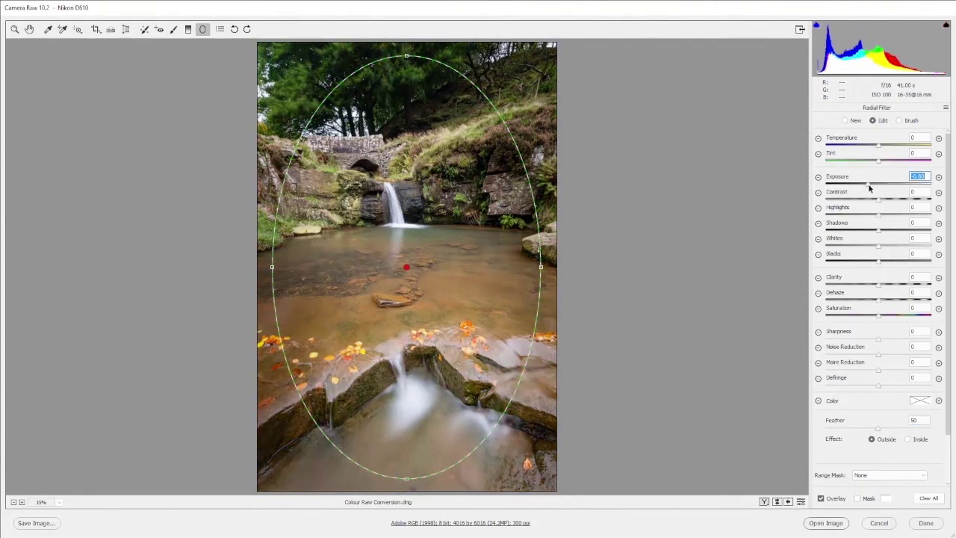
- Check the mask overlay, lower Feather to 35, then finish the radial filter
left_click(857, 498)
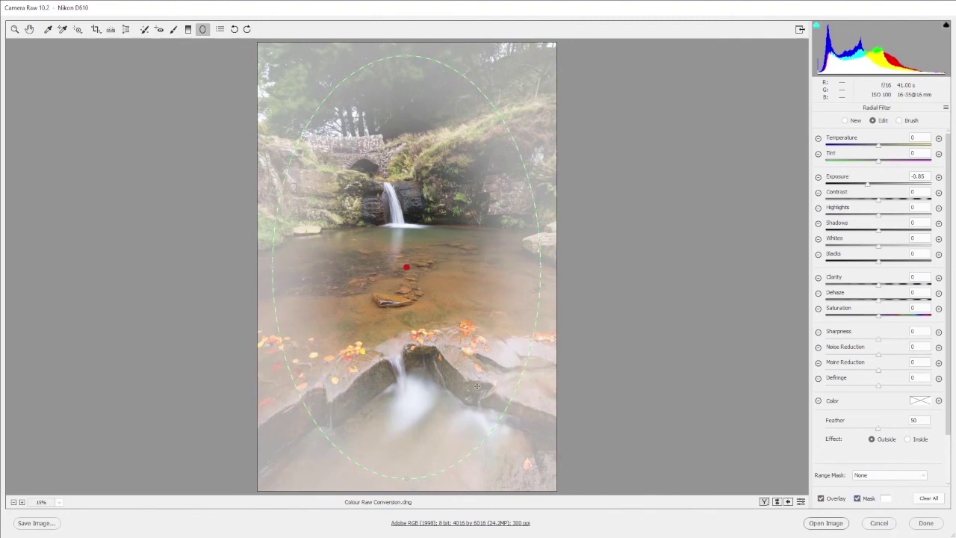
left_click(879, 432)
left_click_drag(880, 432, 866, 433)
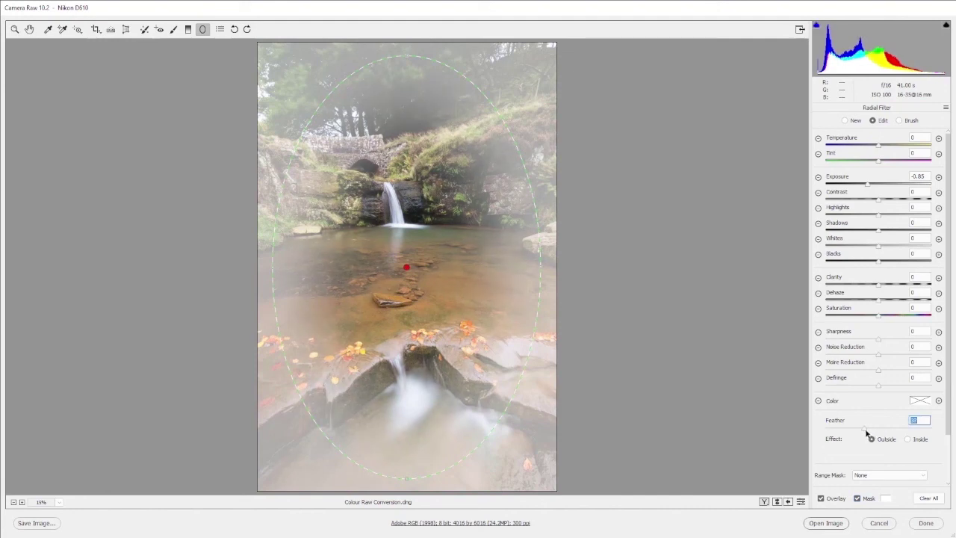
left_click(857, 498)
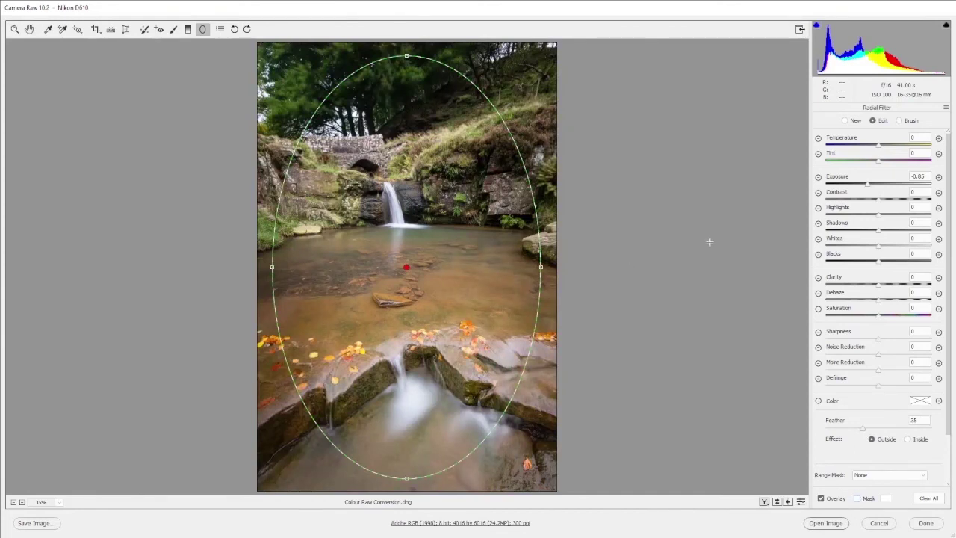
left_click(29, 30)
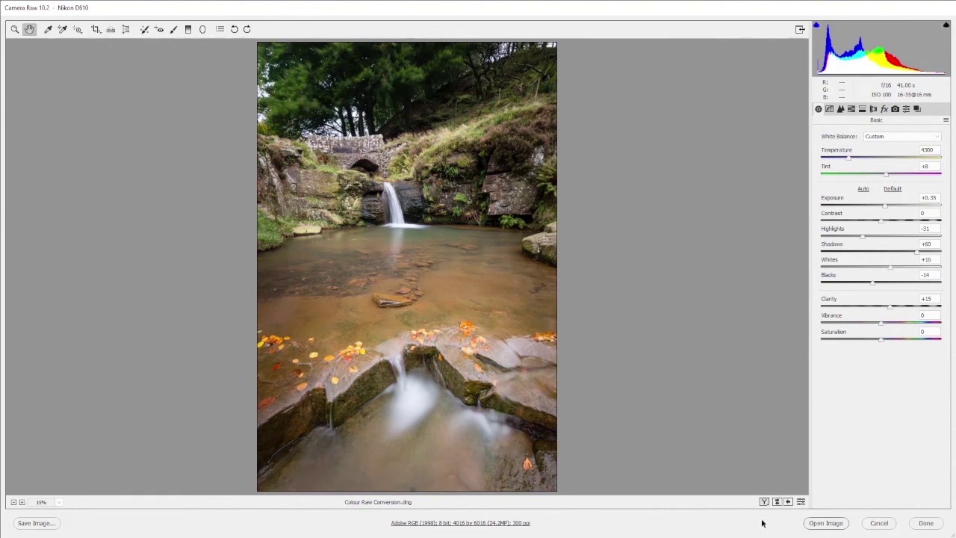
- Open Colour Raw Conversion.dng in Photoshop, fit it on screen and zoom in slightly
left_click(825, 523)
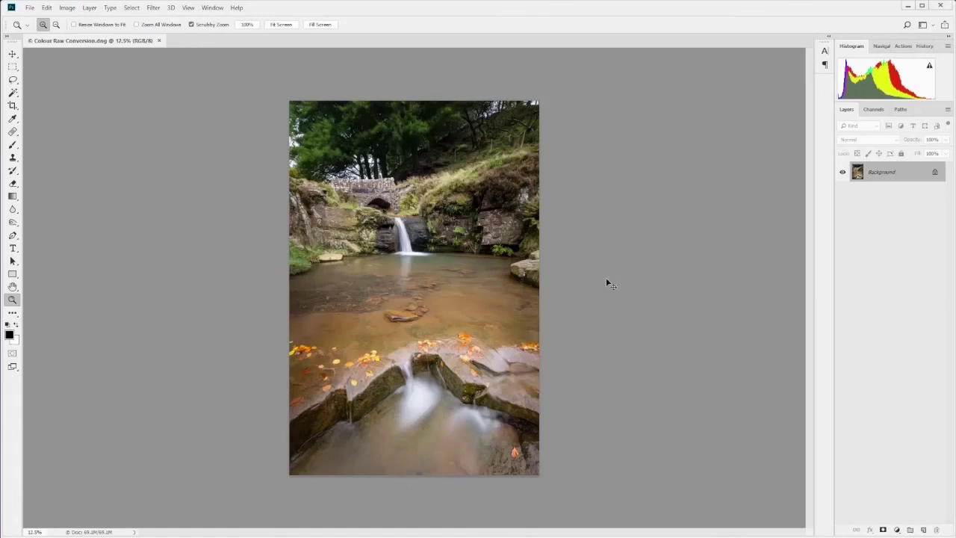
key("ctrl+0")
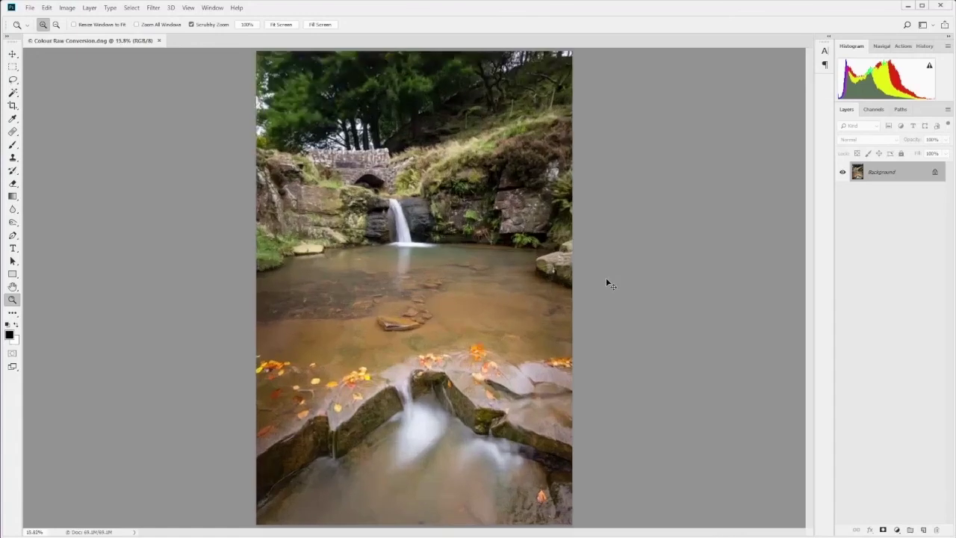
left_click(420, 231)
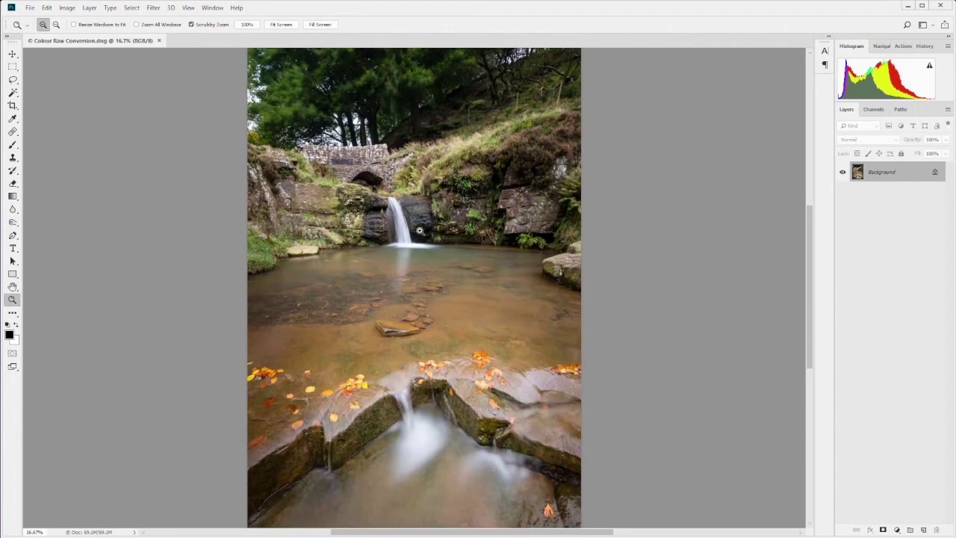